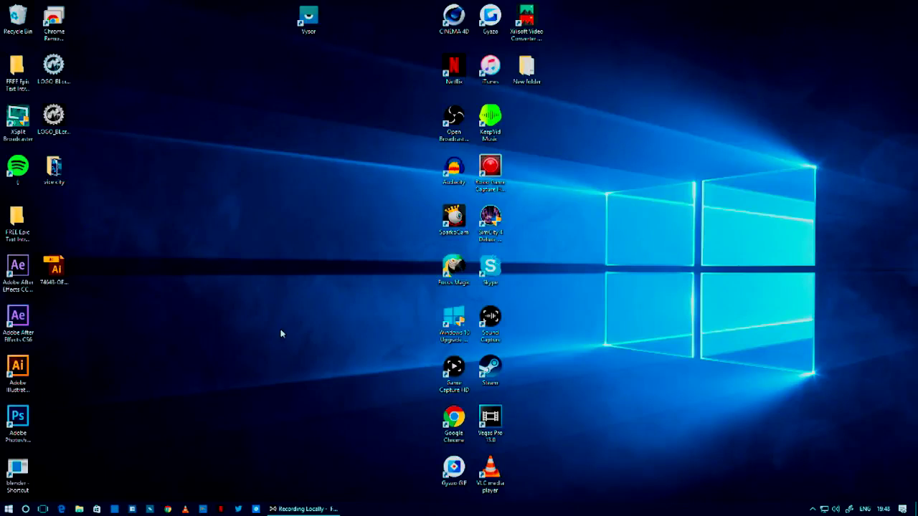
Step: Open Chrome and use the bookmarks overflow to reach the Vysor standalone apps Google+ post
click(167, 509)
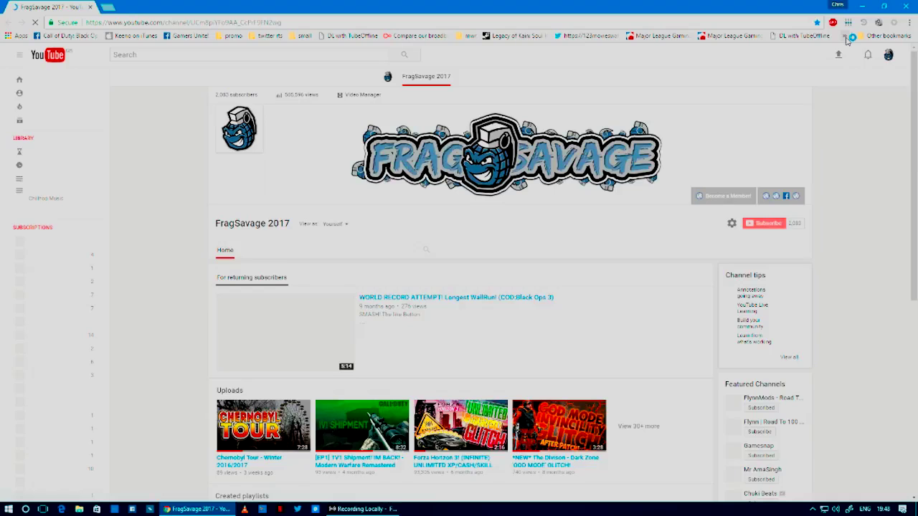
click(846, 35)
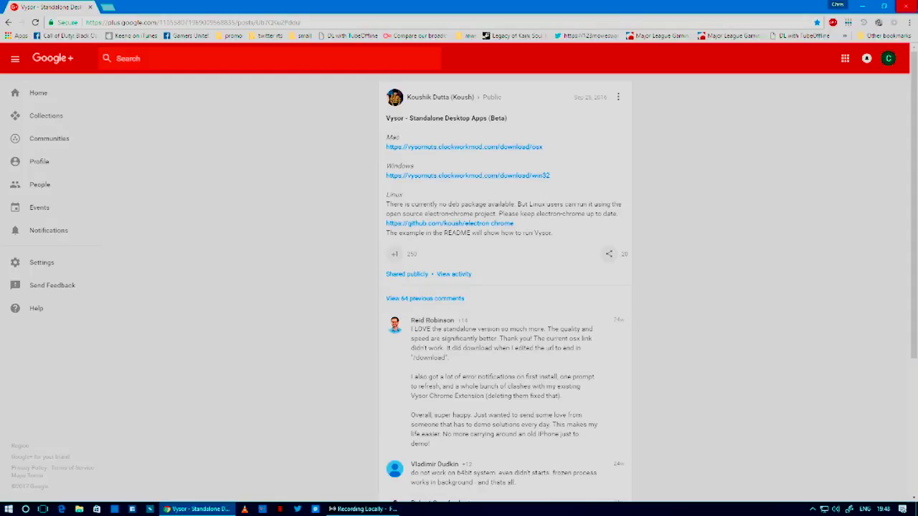
Step: Close Chrome and move the Vysor desktop shortcut to the middle of the desktop
click(902, 6)
drag(370, 52, 285, 1)
drag(362, 54, 229, 209)
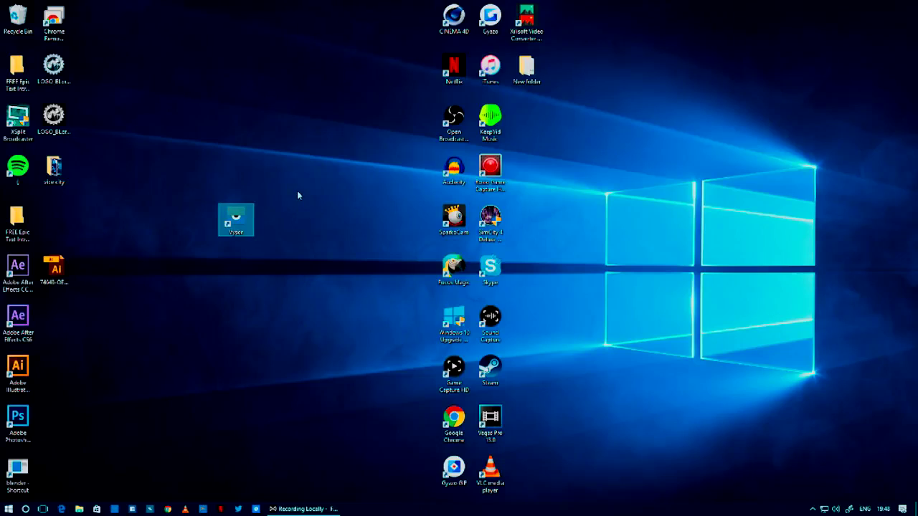
drag(284, 184, 211, 249)
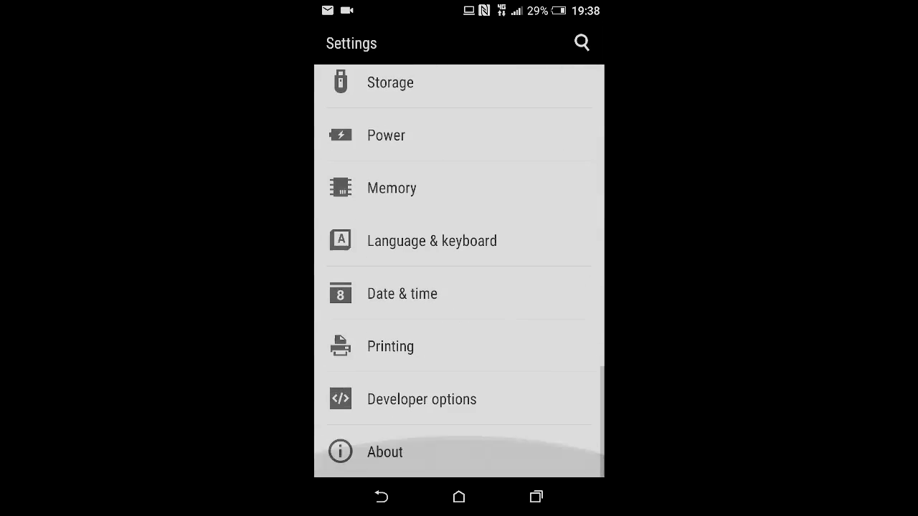
Step: Tap Build number under About > Software information > More repeatedly to unlock developer mode
click(402, 452)
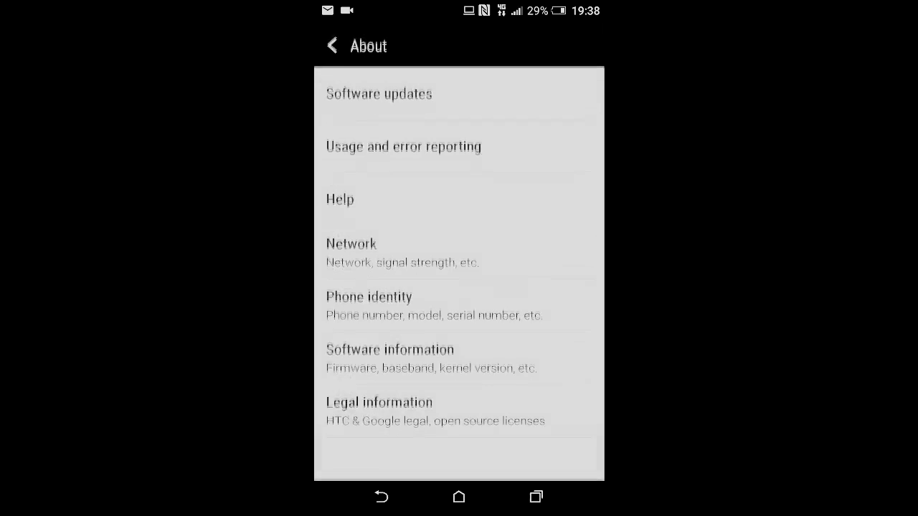
click(430, 355)
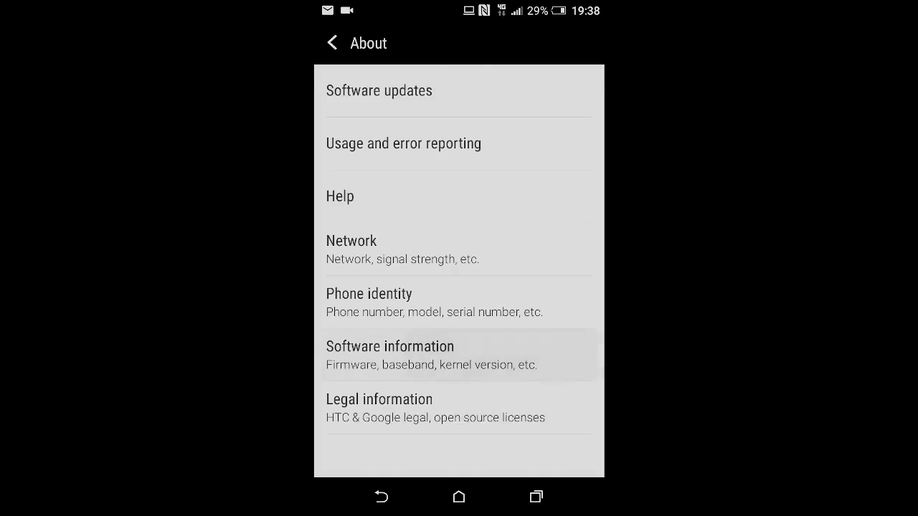
click(534, 303)
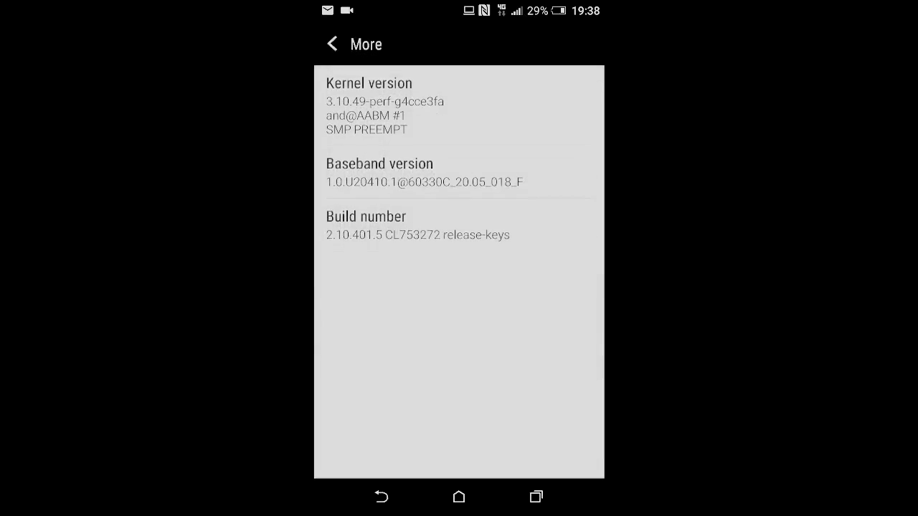
click(495, 224)
click(517, 224)
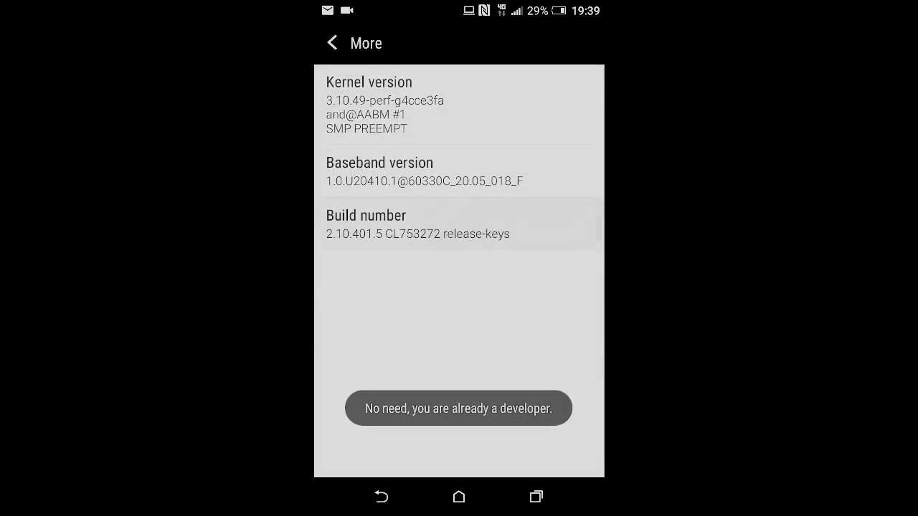
click(517, 224)
click(516, 224)
click(517, 224)
click(516, 224)
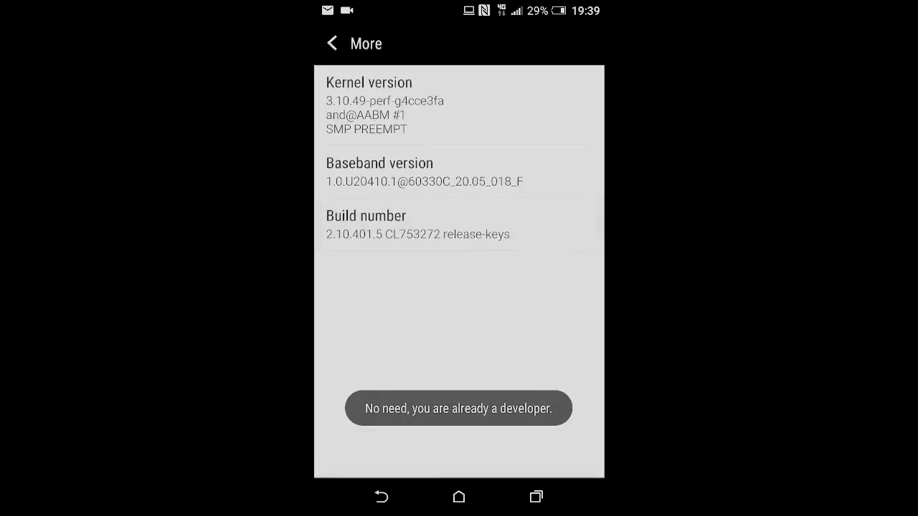
Step: Go back through the About pages to the main Settings list
click(382, 496)
click(381, 496)
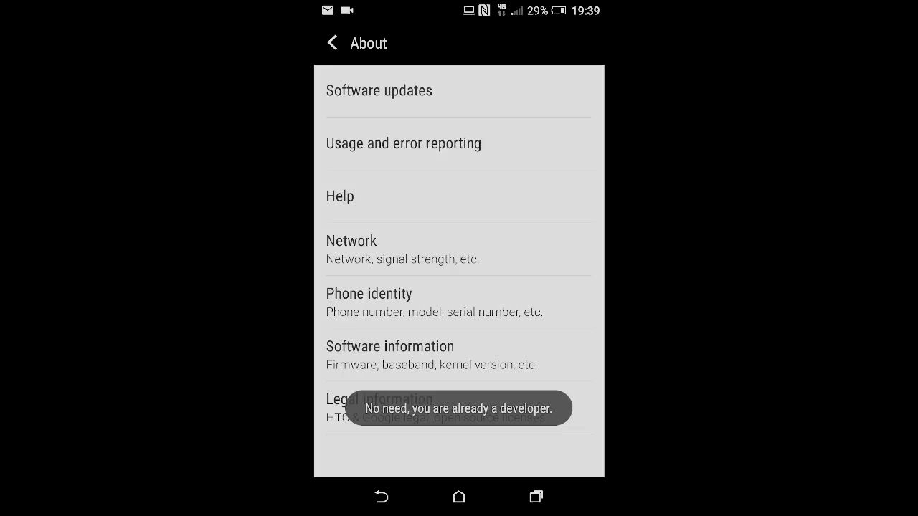
click(381, 496)
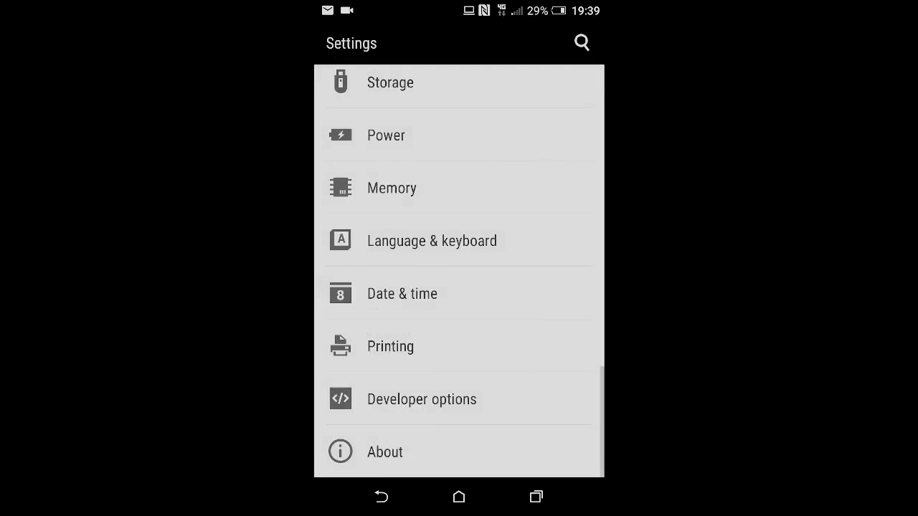
Step: Open Developer options, accept its warning with Don't ask me again, and allow USB debugging
click(422, 399)
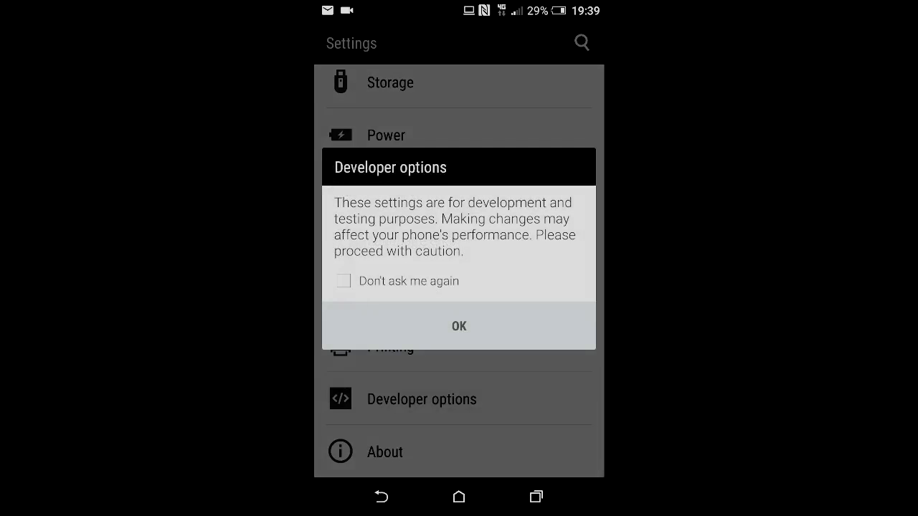
click(344, 281)
click(492, 324)
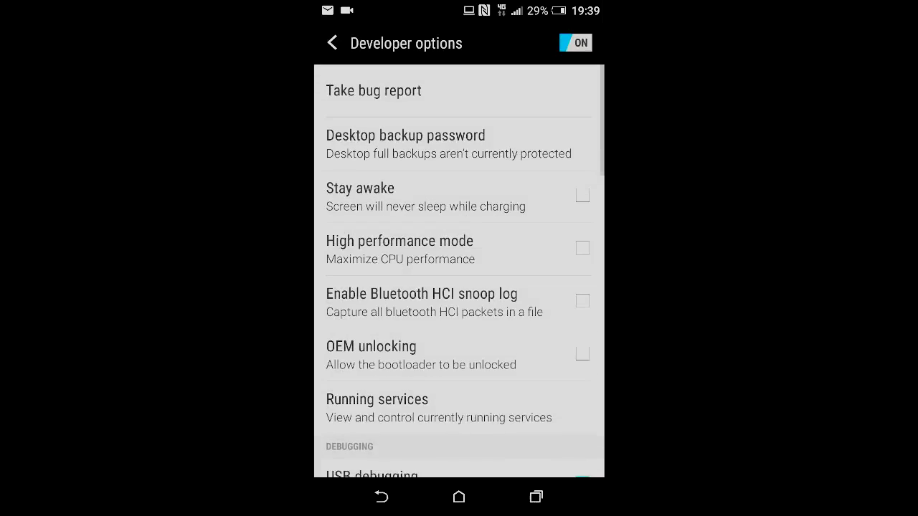
scroll(459, 271, down, 5)
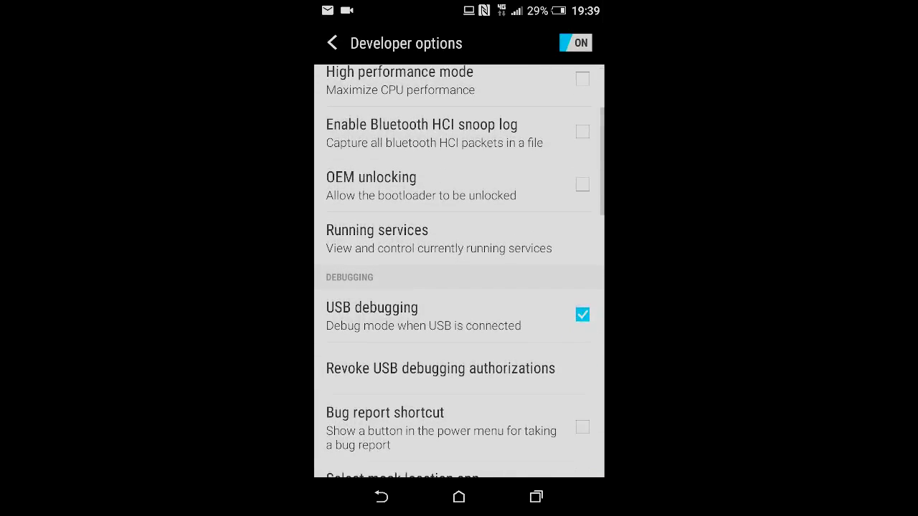
click(459, 315)
click(459, 316)
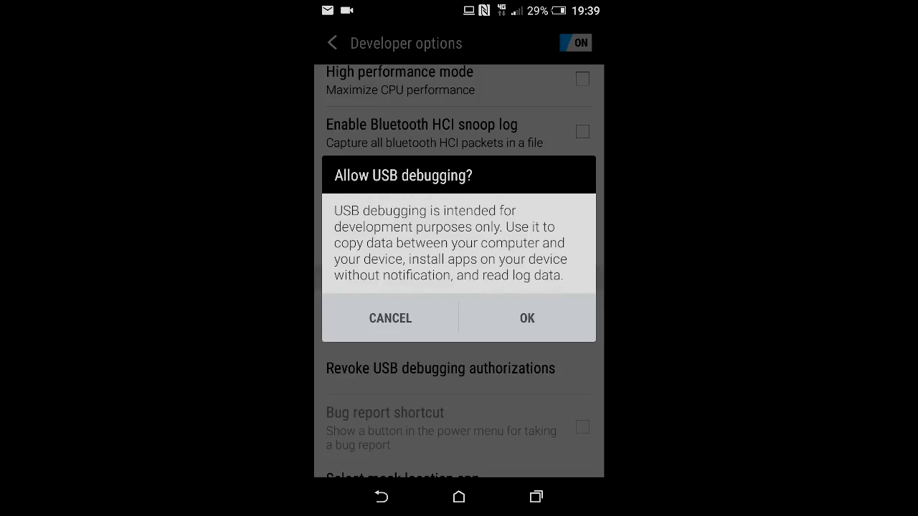
click(527, 318)
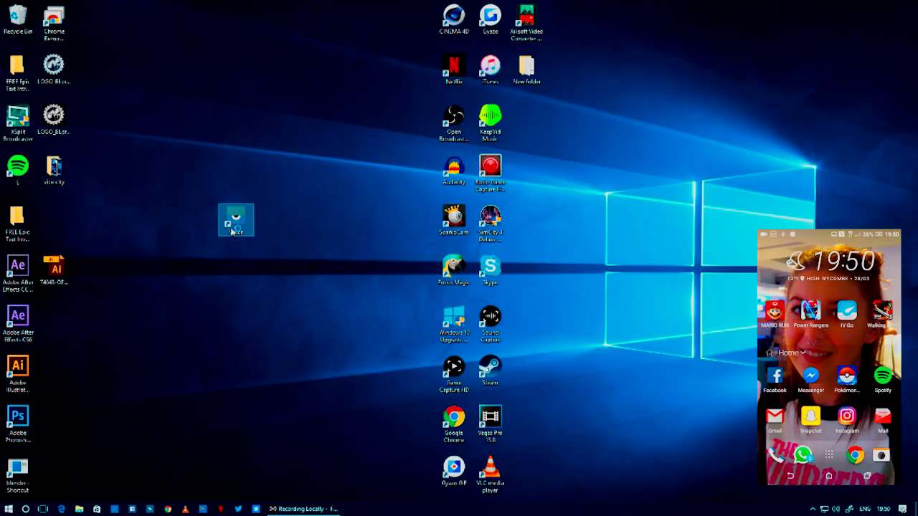
Step: Launch Vysor, start mirroring the HTC Desire_626, and close the stalled connecting window
double_click(231, 231)
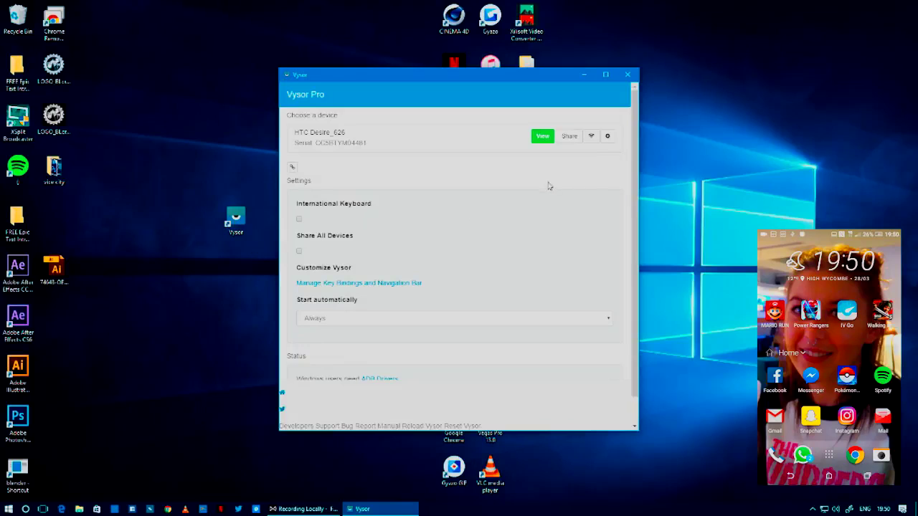
click(541, 141)
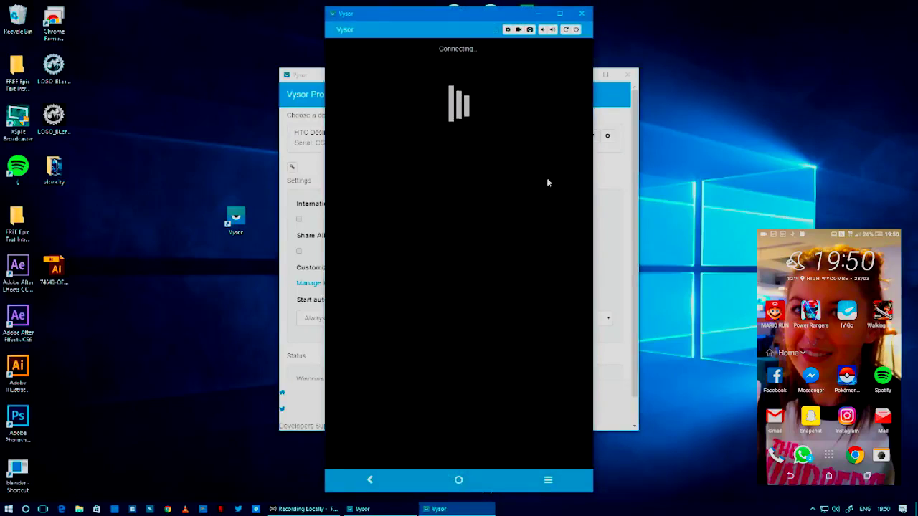
click(581, 13)
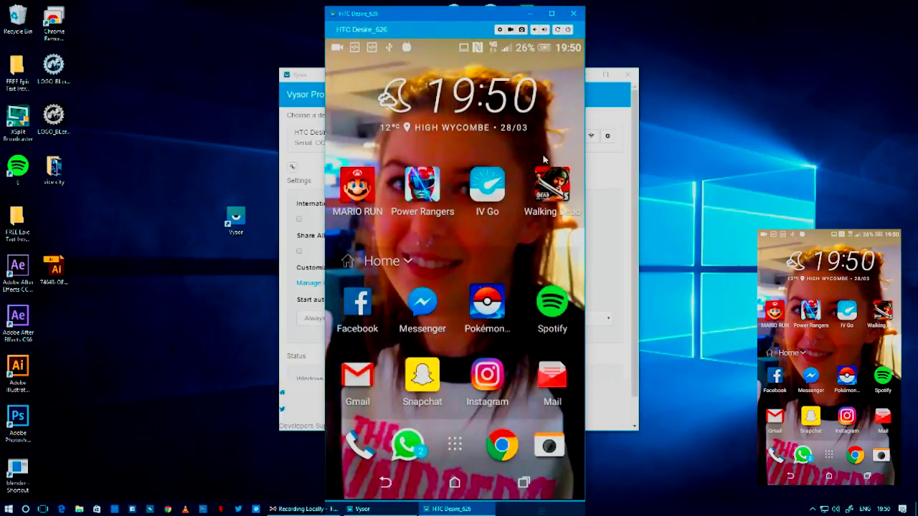
Step: Close the Vysor Pro window and save the mirror settings: 4Mbit, Original resolution, Hardware decoder
click(500, 29)
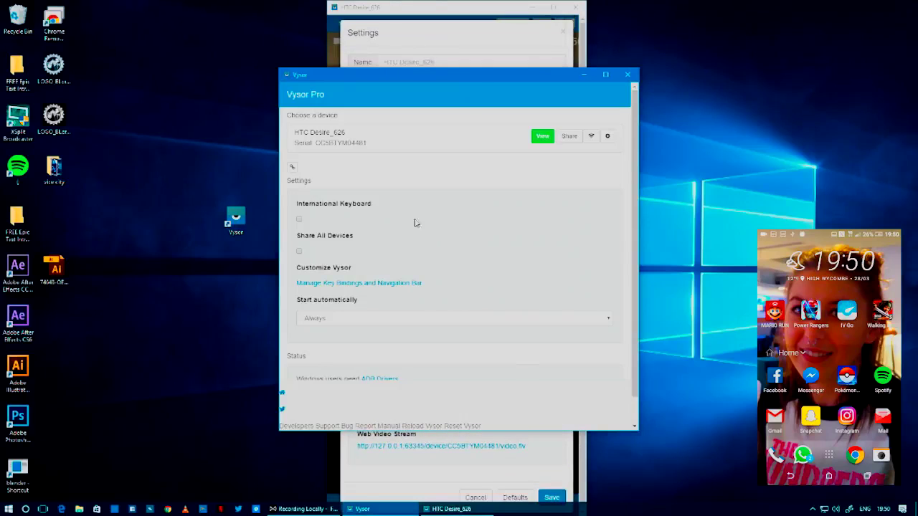
scroll(436, 323, down, 1)
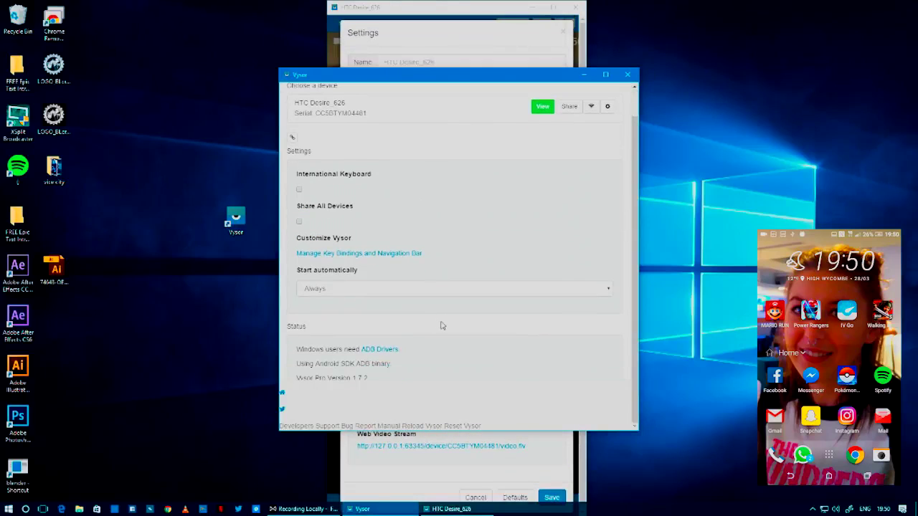
click(626, 75)
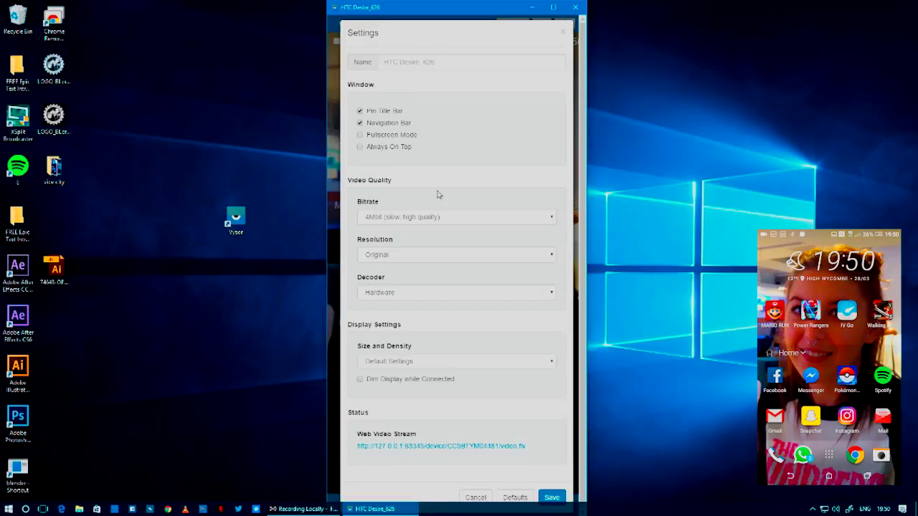
click(552, 497)
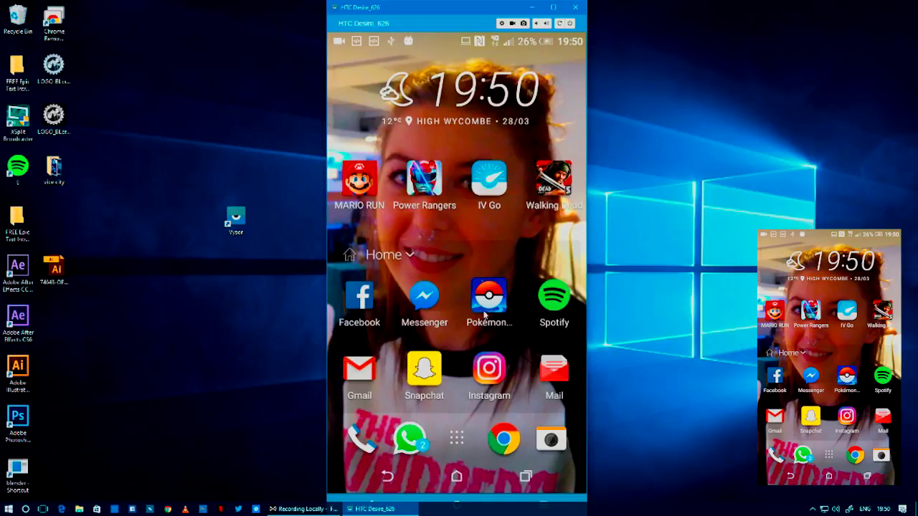
Step: Launch Pokémon GO from the mirrored phone's home screen
click(485, 307)
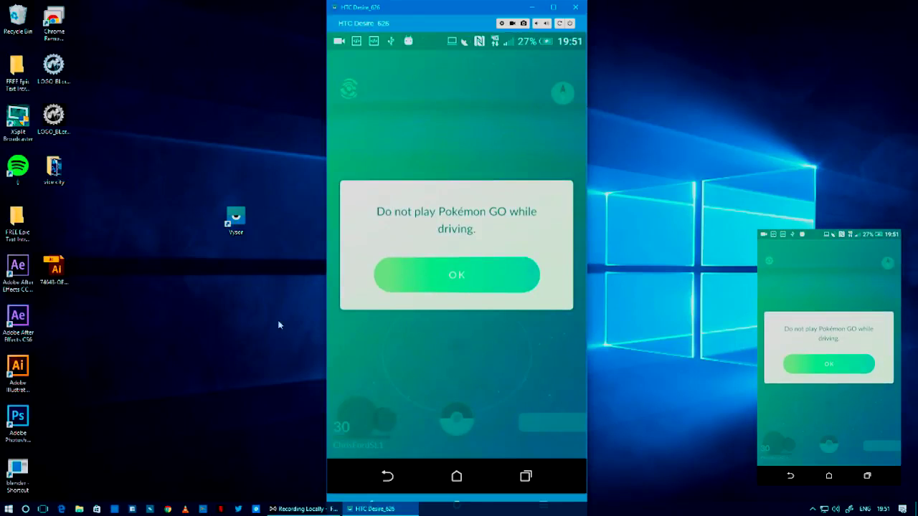
Step: Dismiss the driving warning, spin the nearby Pokéstop for three Poké Balls, and close it
click(432, 280)
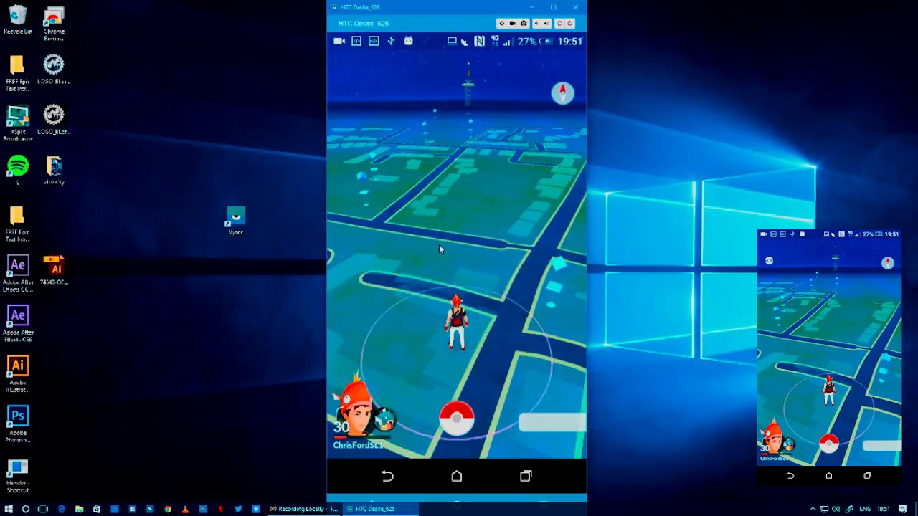
drag(376, 279, 485, 241)
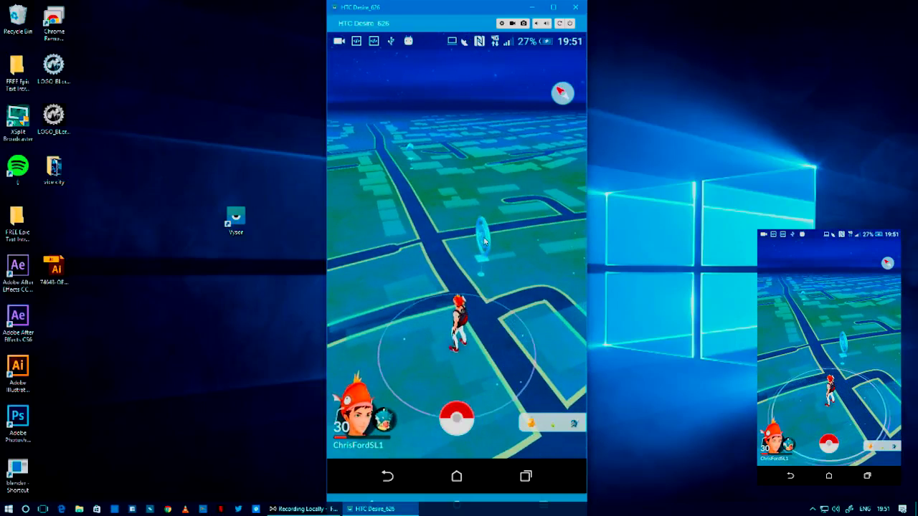
click(482, 243)
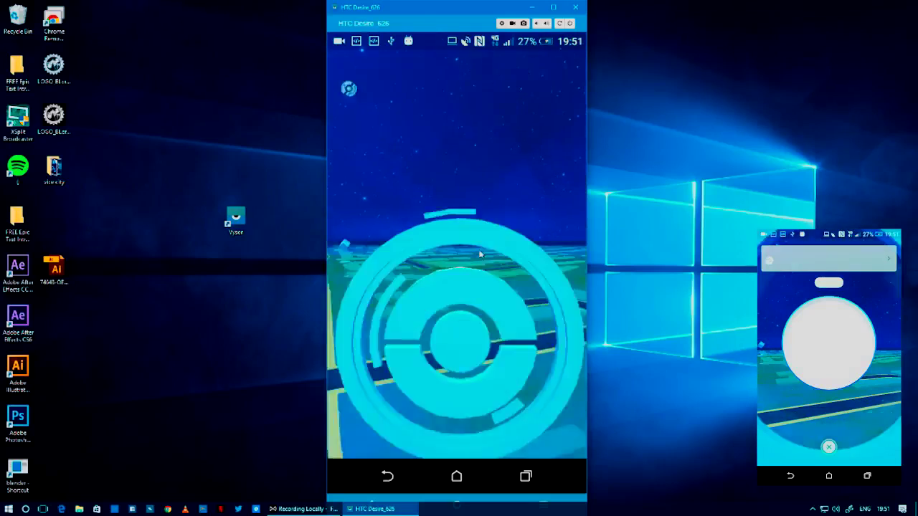
drag(507, 285, 459, 290)
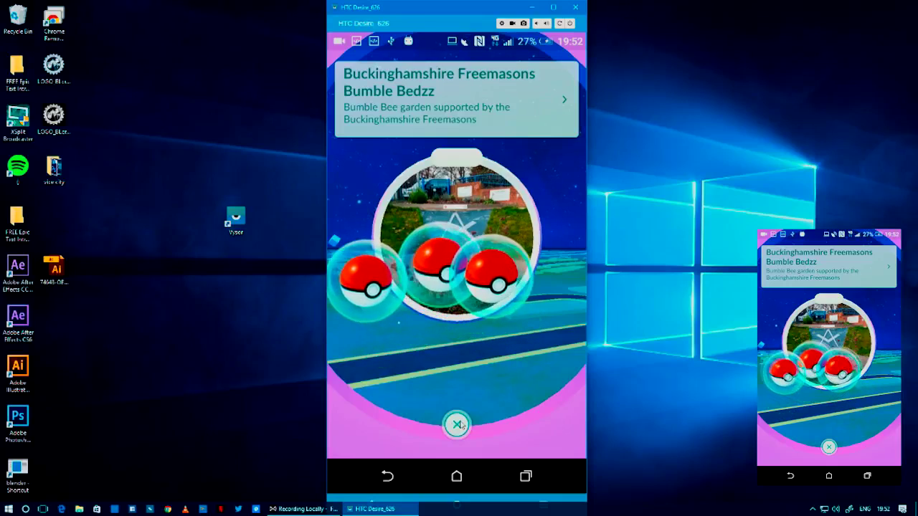
click(456, 425)
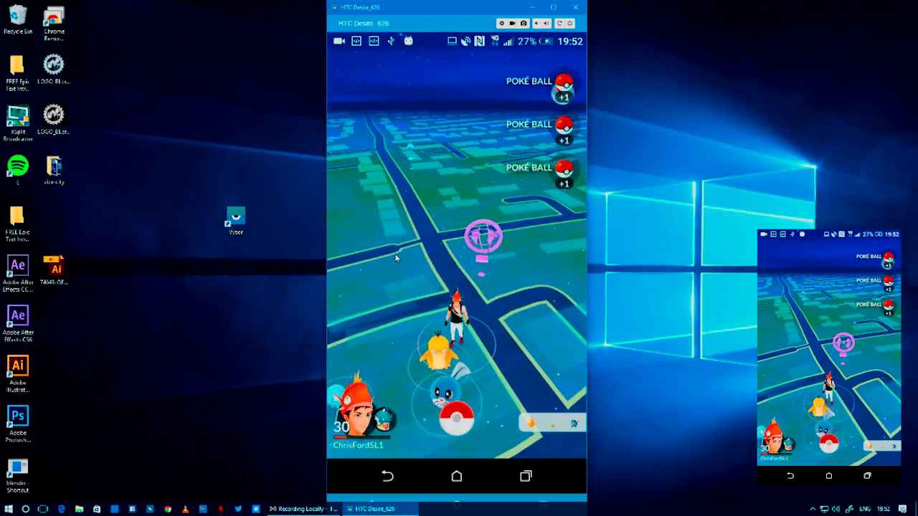
drag(493, 331, 446, 391)
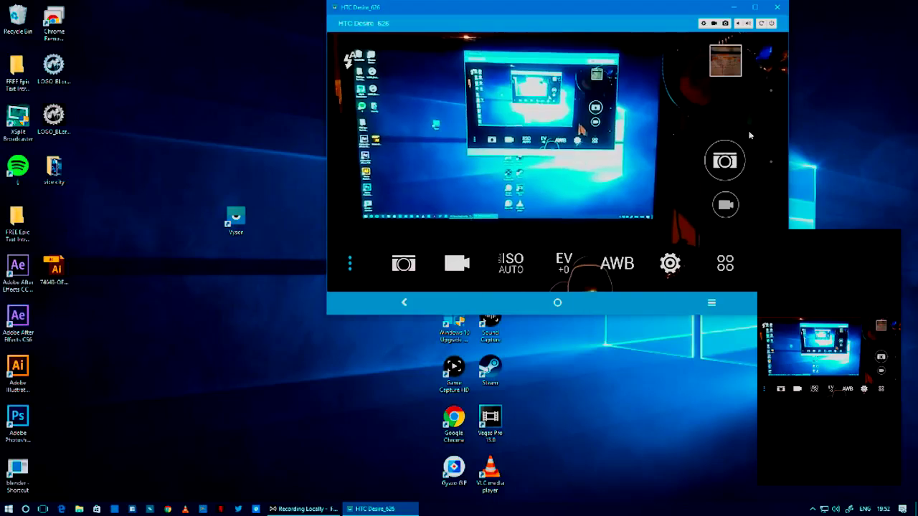
Step: Reveal the Vysor mirror's navigation buttons along its right edge
mouse_move(775, 164)
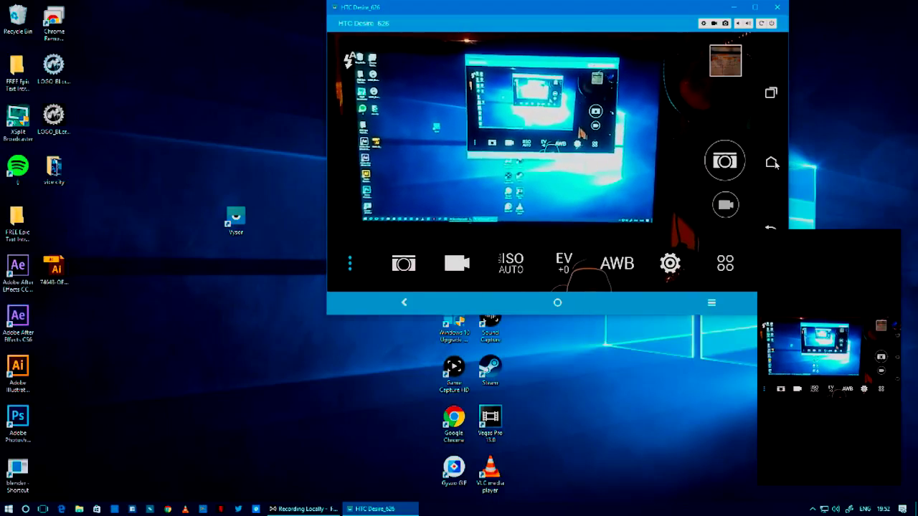